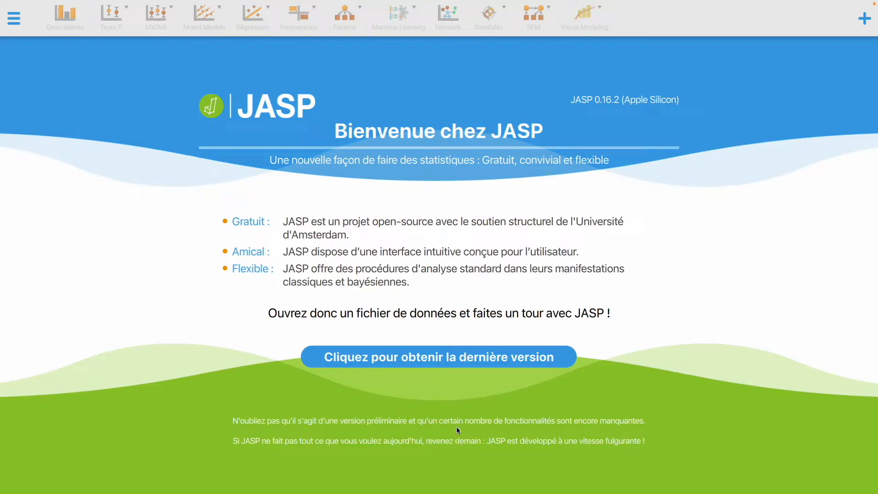
- Open the recent data file Rugby kick regression.csv
left_click(13, 18)
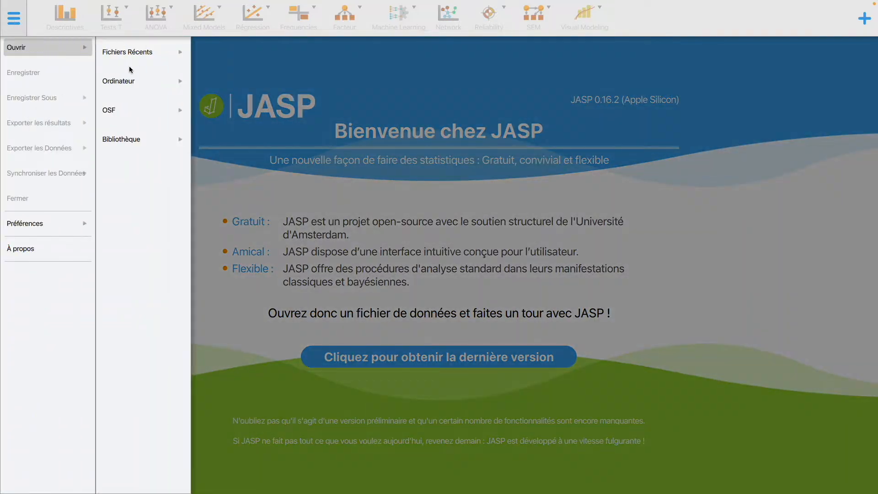
left_click(137, 57)
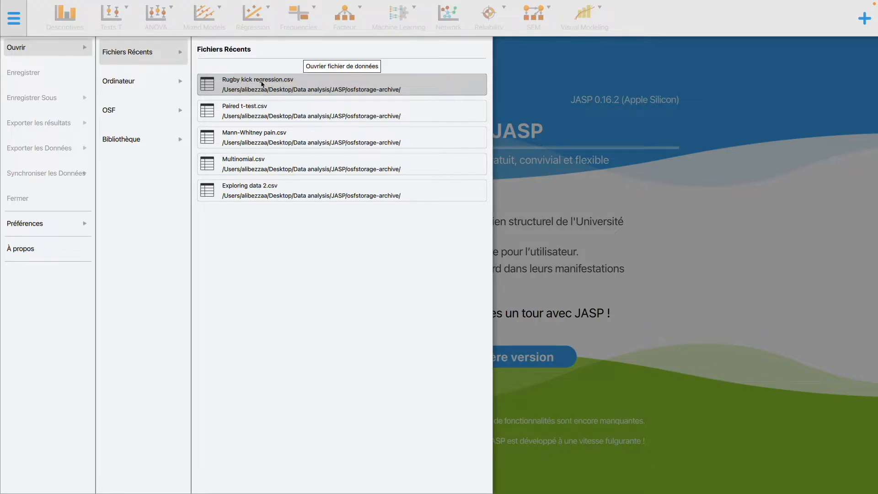
left_click(258, 86)
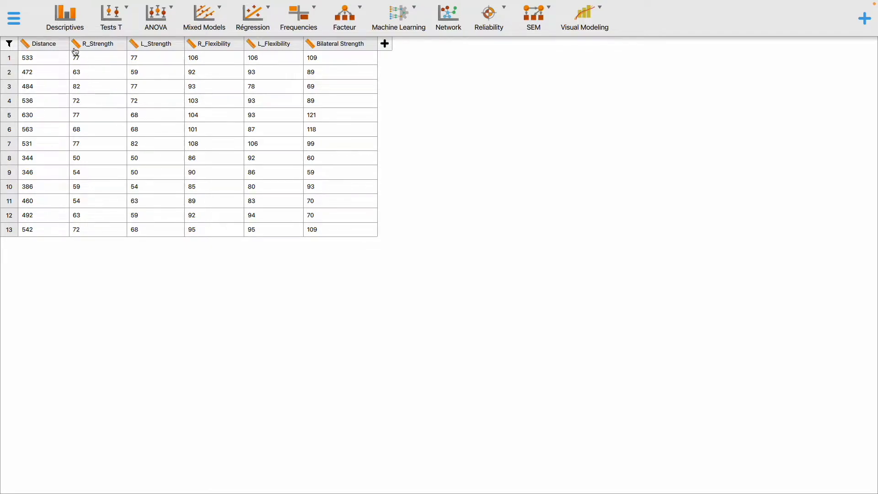
- Create a descriptive statistics analysis with Distance as its variable
left_click(63, 23)
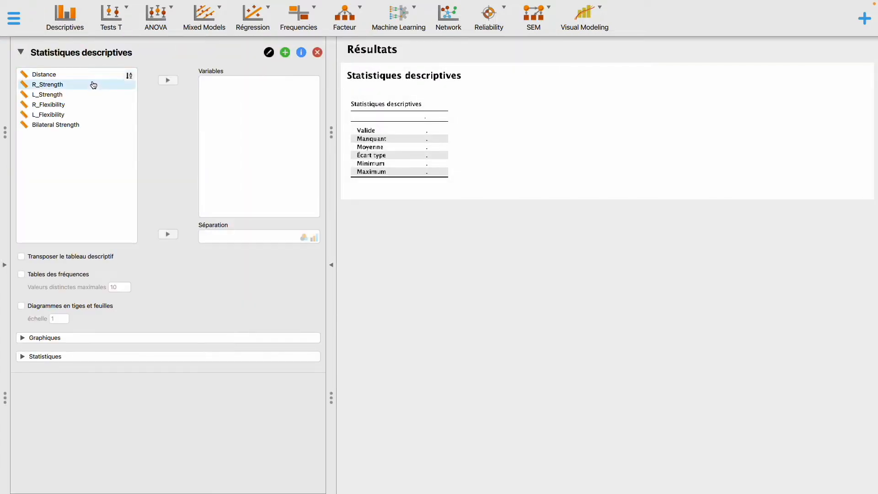
left_click(94, 78)
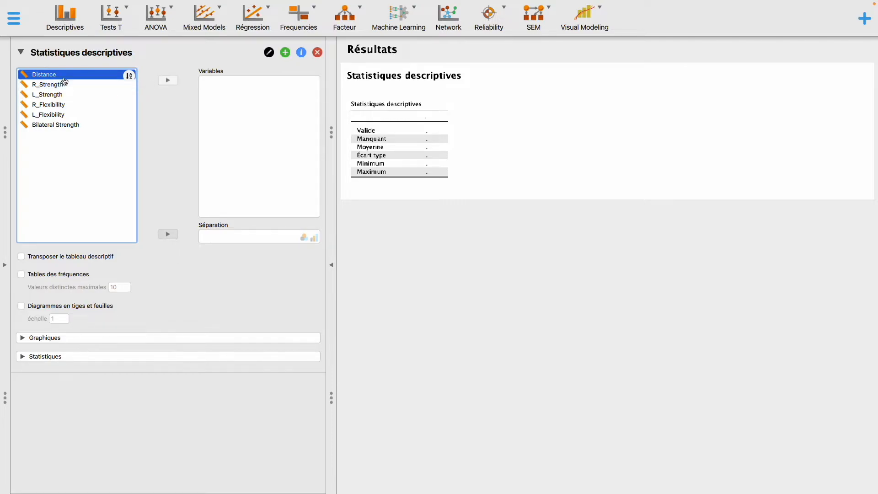
left_click(167, 81)
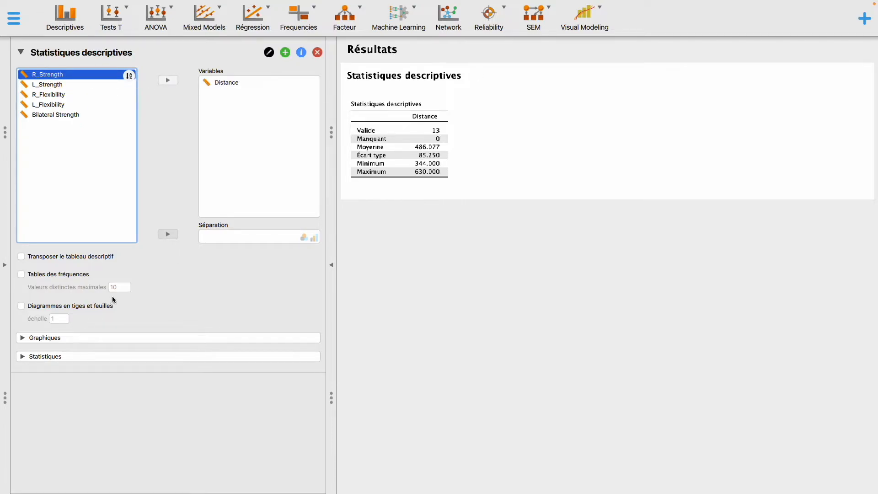
- Add a box plot (Boîtes à moustaches) of Distance to the descriptive statistics
left_click(22, 338)
scroll(69, 275, "down", 10)
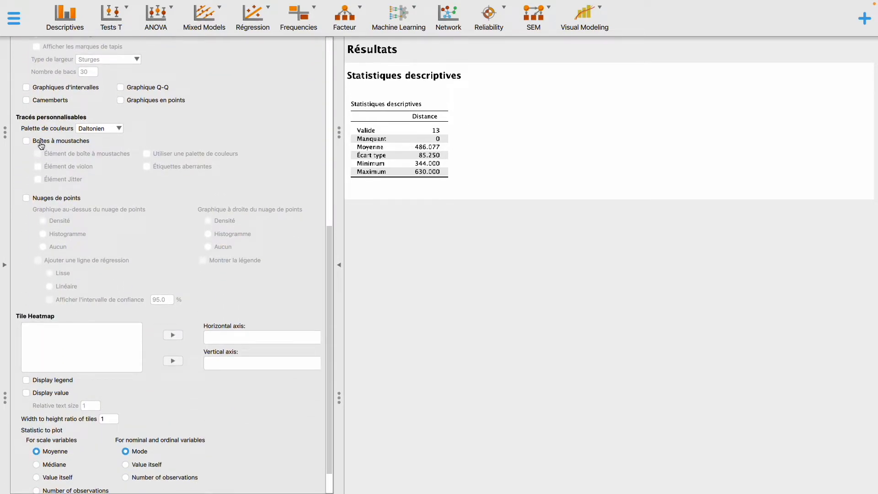
left_click(41, 143)
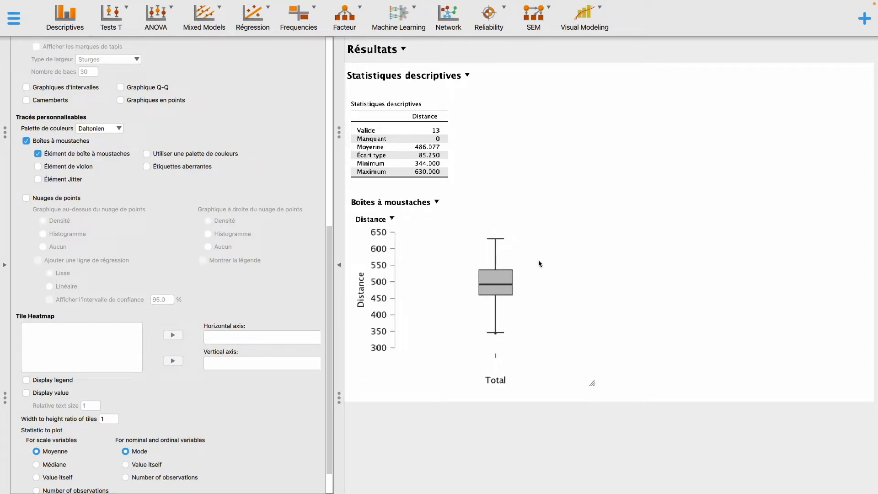
scroll(118, 159, "up", 15)
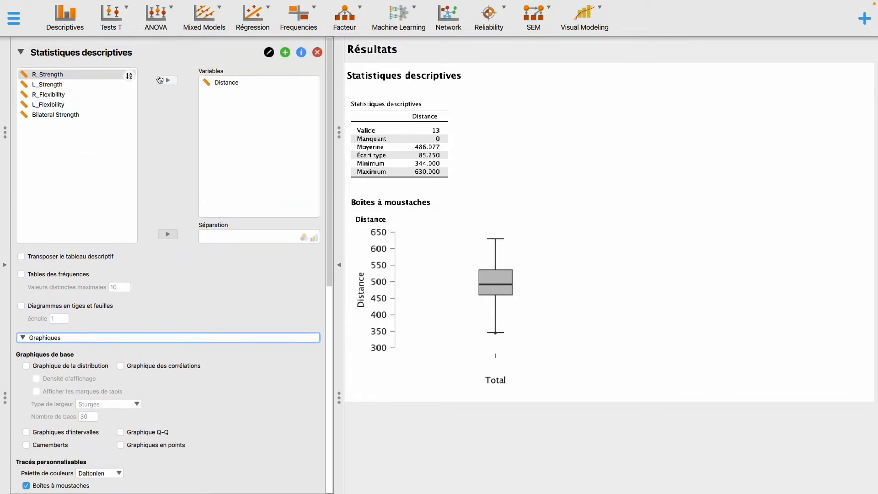
- Create a classical linear regression with Distance as the dependent variable
left_click(264, 23)
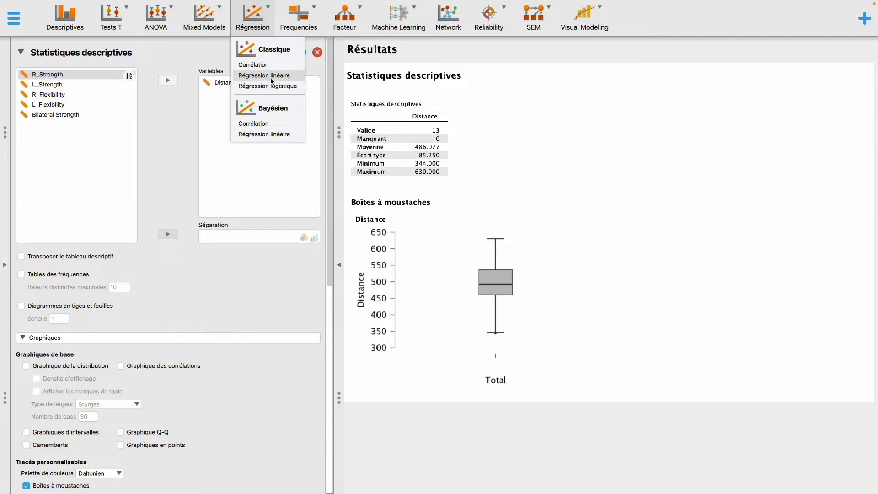
left_click(271, 80)
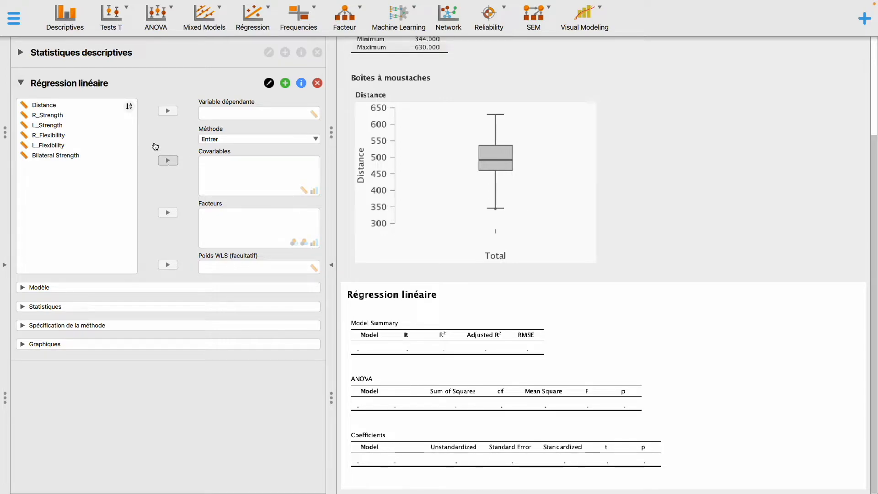
left_click(77, 107)
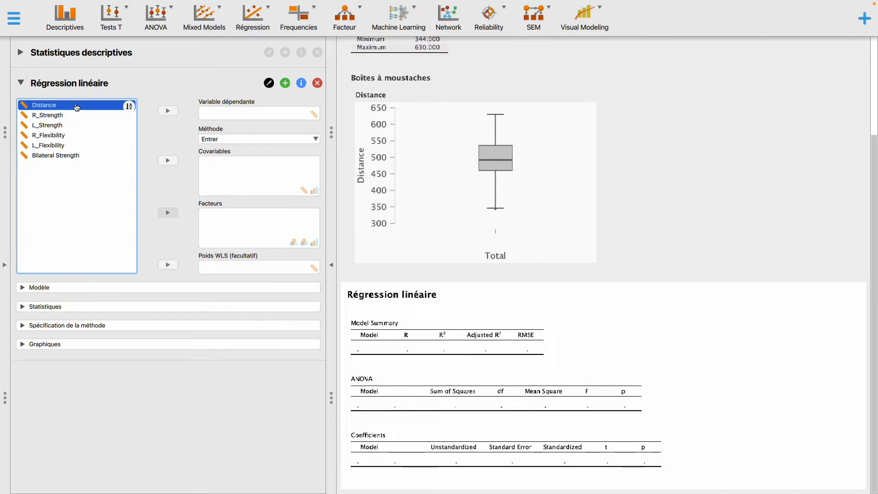
left_click(167, 110)
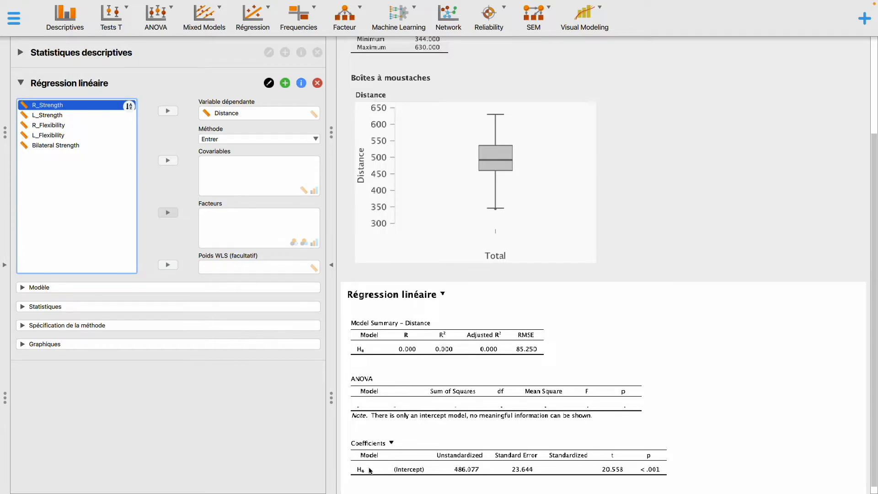
- Add R_Strength as the covariate of the linear regression
left_click(64, 126)
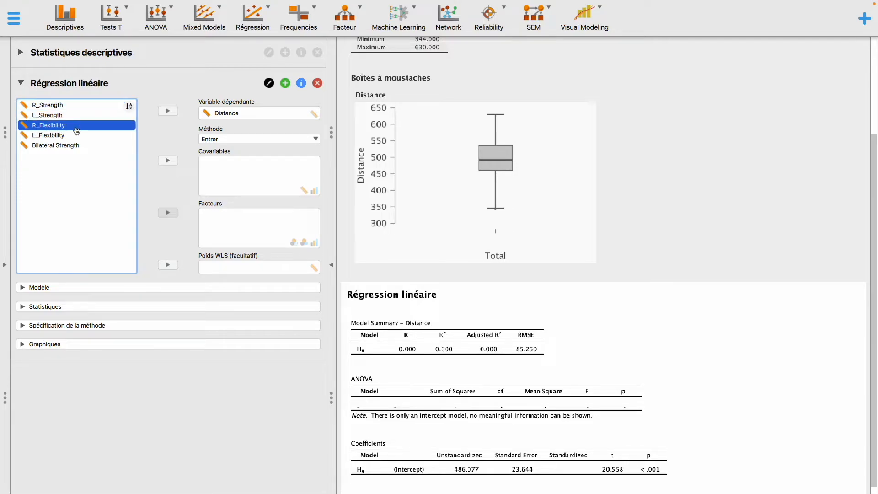
left_click(53, 107)
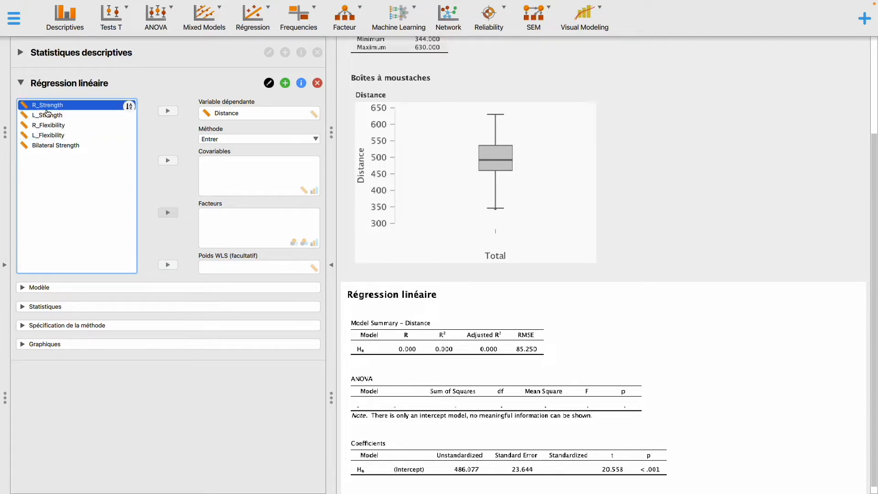
left_click(168, 161)
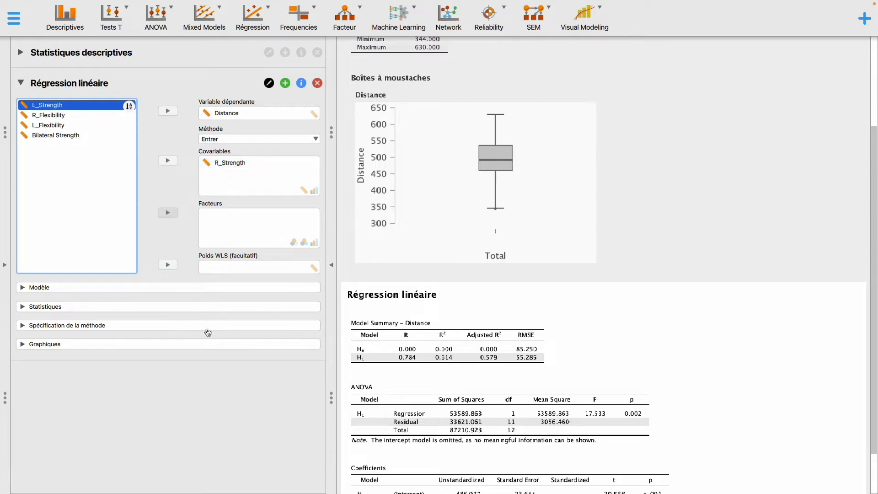
scroll(492, 373, "down", 2)
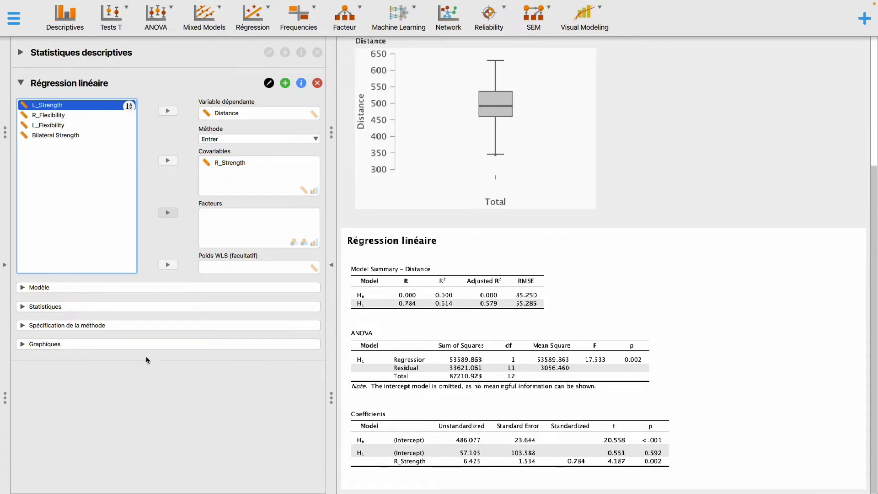
- Include the Durbin-Watson residual test in the linear regression's statistics
left_click(27, 289)
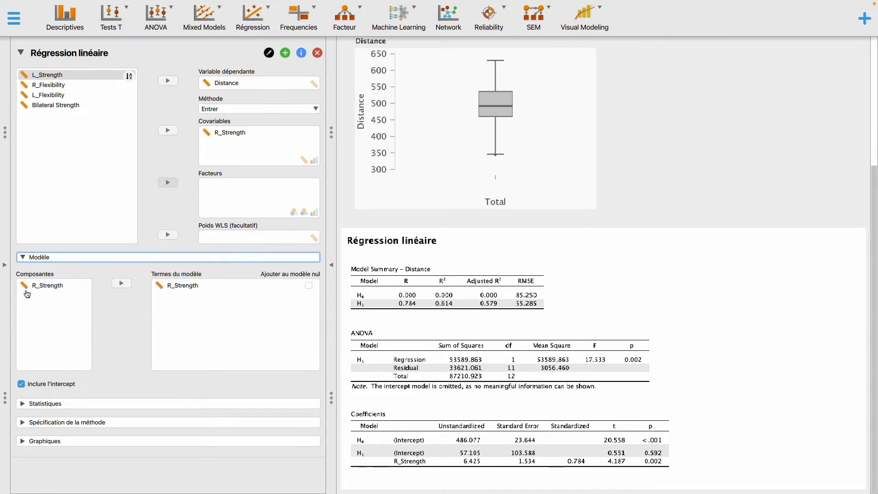
left_click(26, 258)
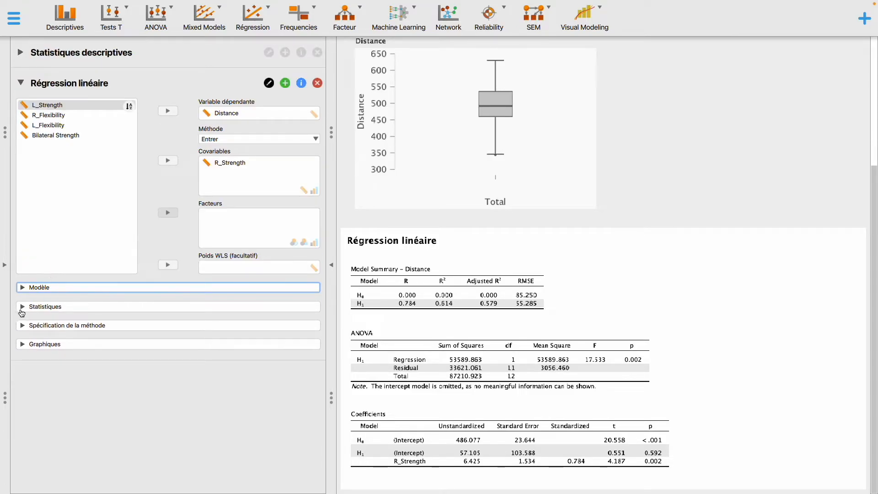
left_click(22, 312)
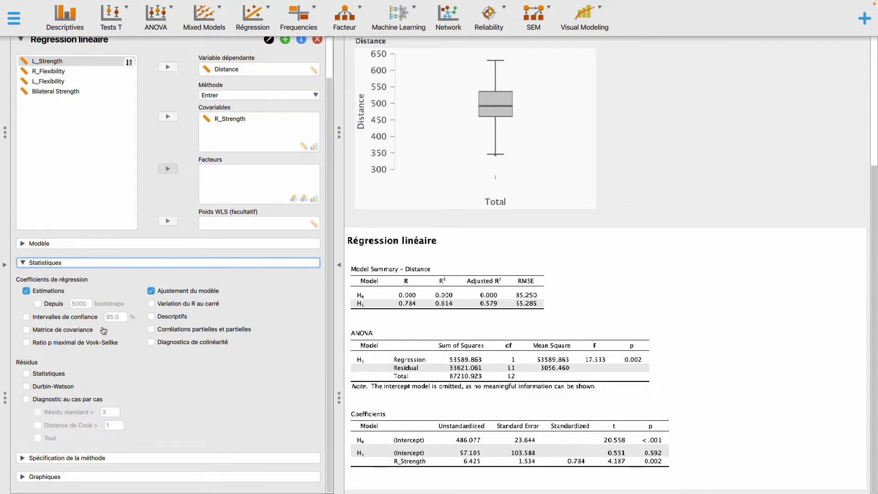
left_click(40, 387)
left_click(24, 264)
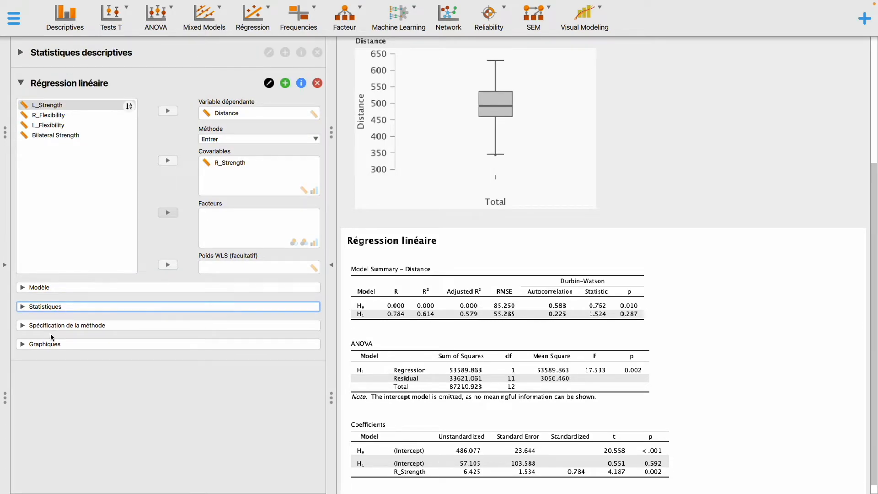
- Add the Q-Q plot of standardized residuals and the residuals vs. predicted plot to the regression
left_click(28, 344)
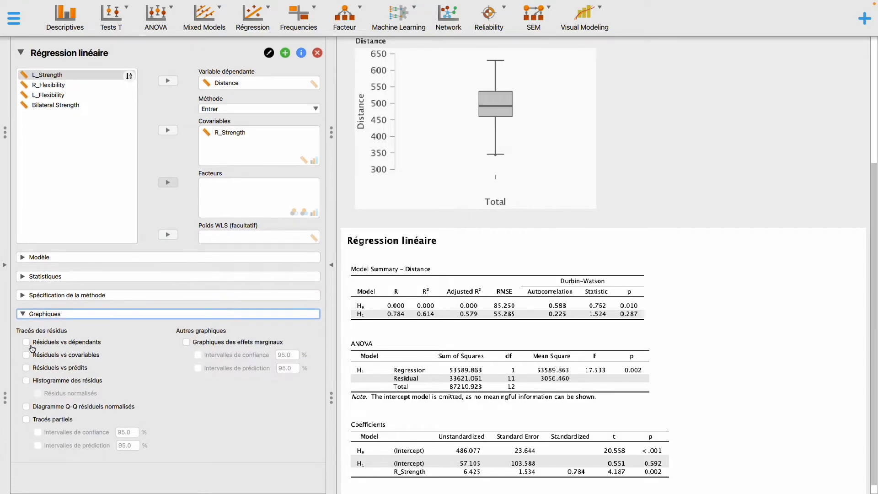
left_click(54, 410)
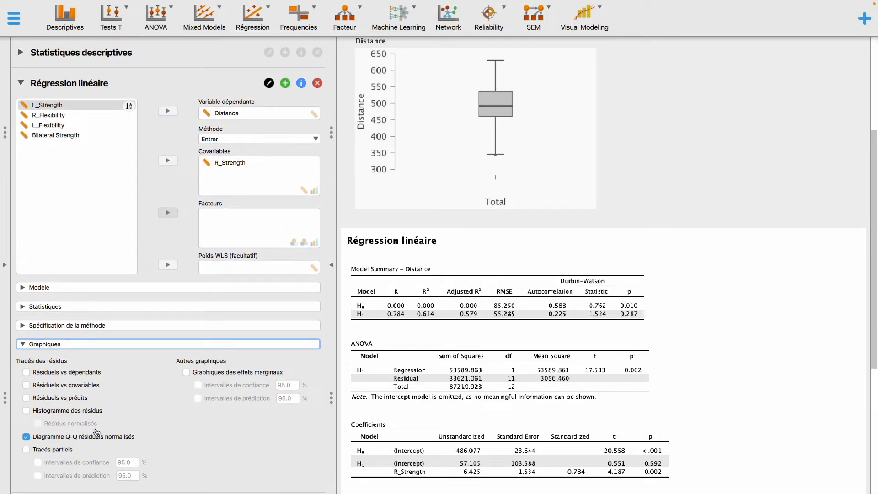
left_click(59, 399)
left_click(20, 345)
- Review the Distance box plot, the regression's model summary, ANOVA and coefficients tables, and the residual plots
scroll(590, 311, "up", 4)
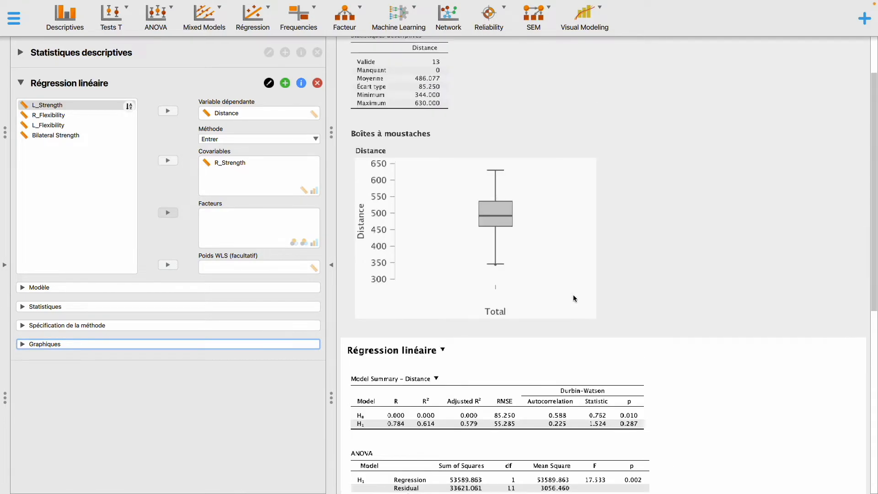
scroll(571, 292, "up", 3)
scroll(471, 210, "down", 4)
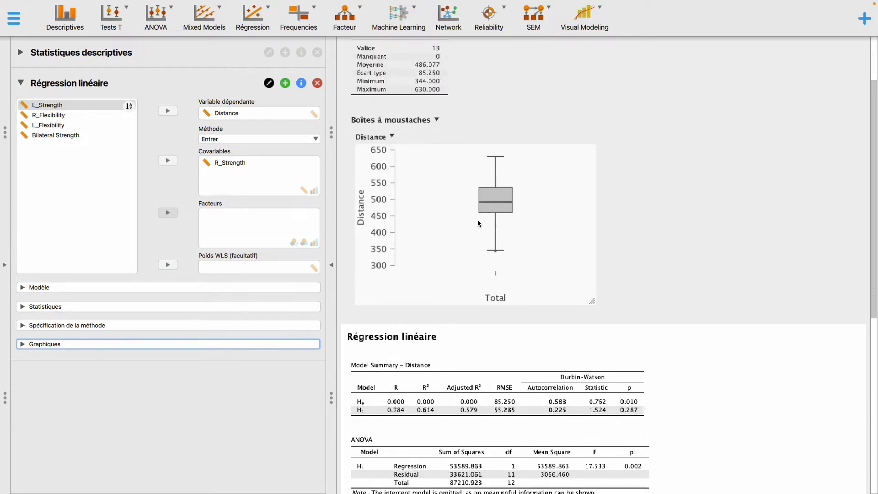
scroll(475, 212, "down", 7)
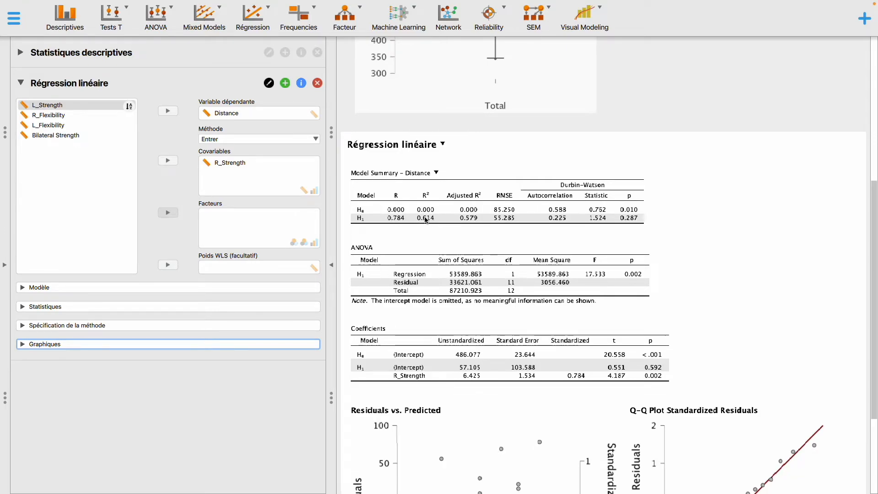
scroll(419, 242, "down", 3)
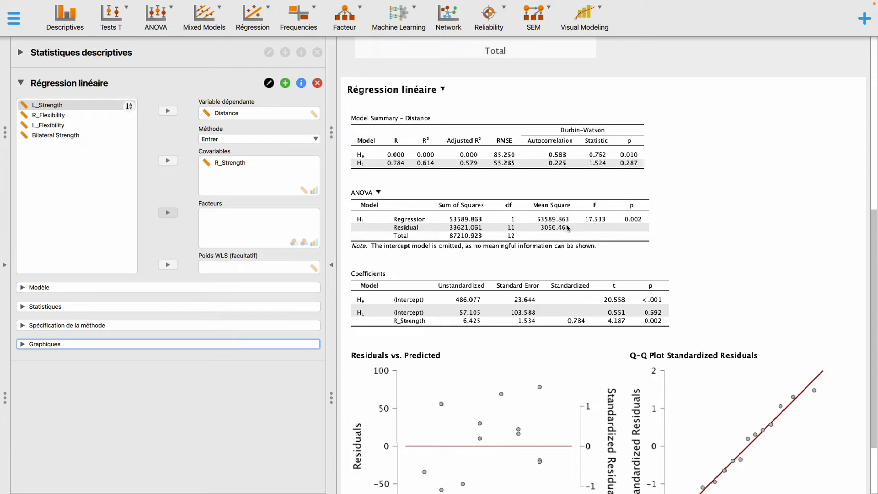
scroll(475, 244, "down", 4)
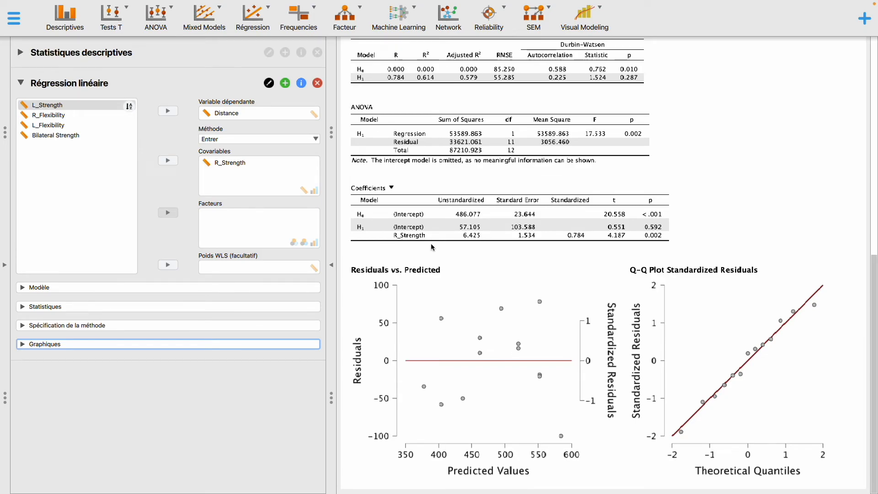
- Switch to the Word document Simple linear regression to read the written report of the regression results
key("ctrl+Left")
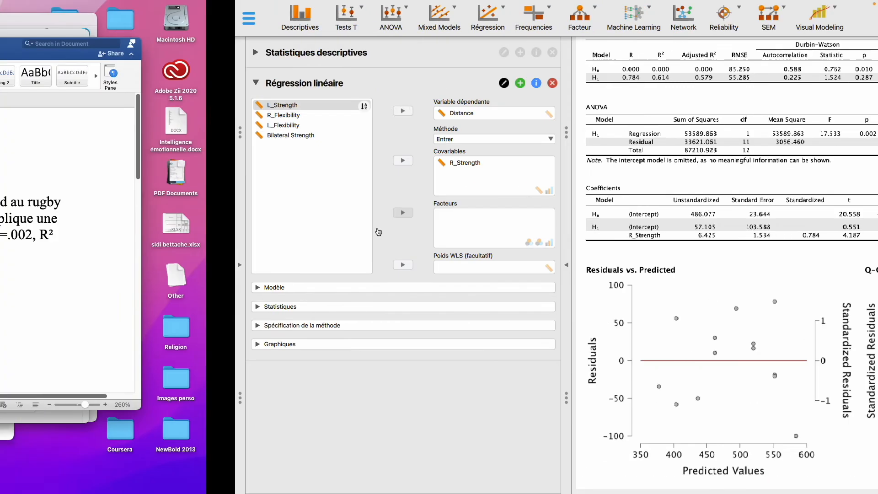
left_click(216, 43)
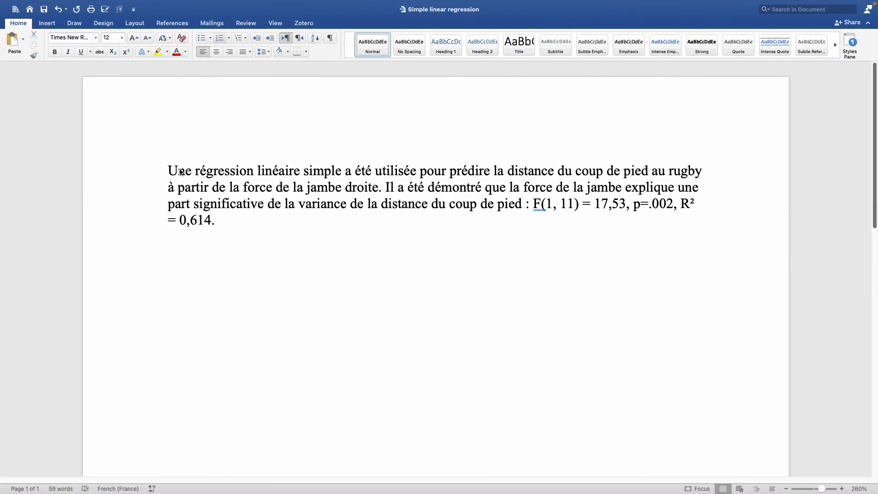